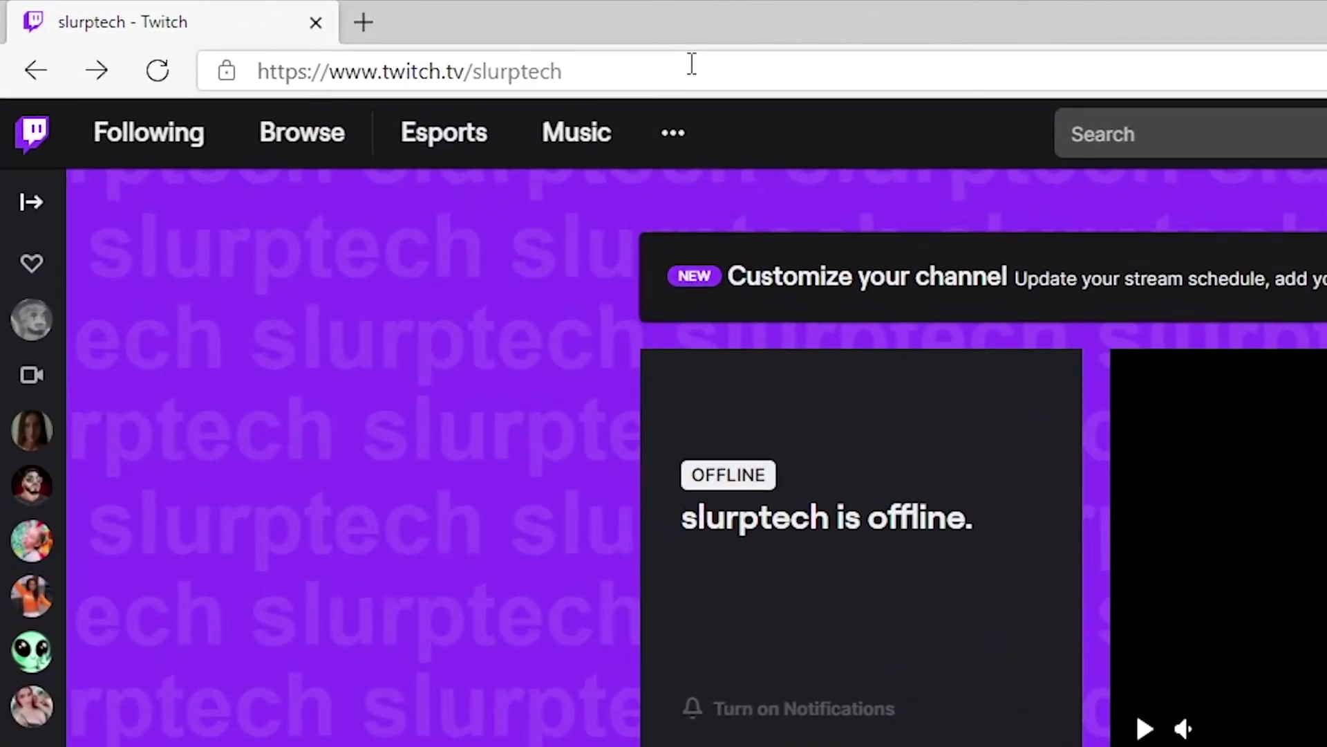
Step: Replace the Twitch page address with kadgar.net/live/slurptech/slurptechbot in Edge's address bar
left_click_drag(347, 34, 130, 35)
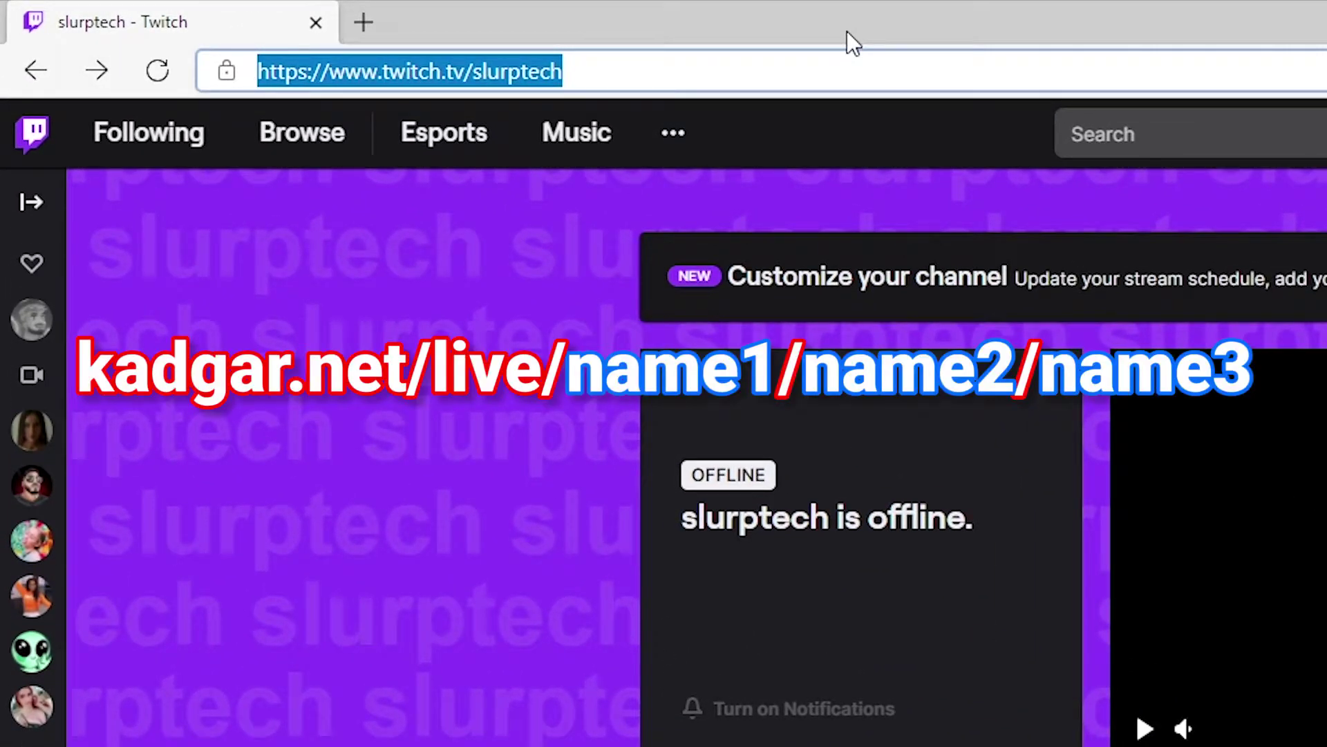
type("kadgar.net/live")
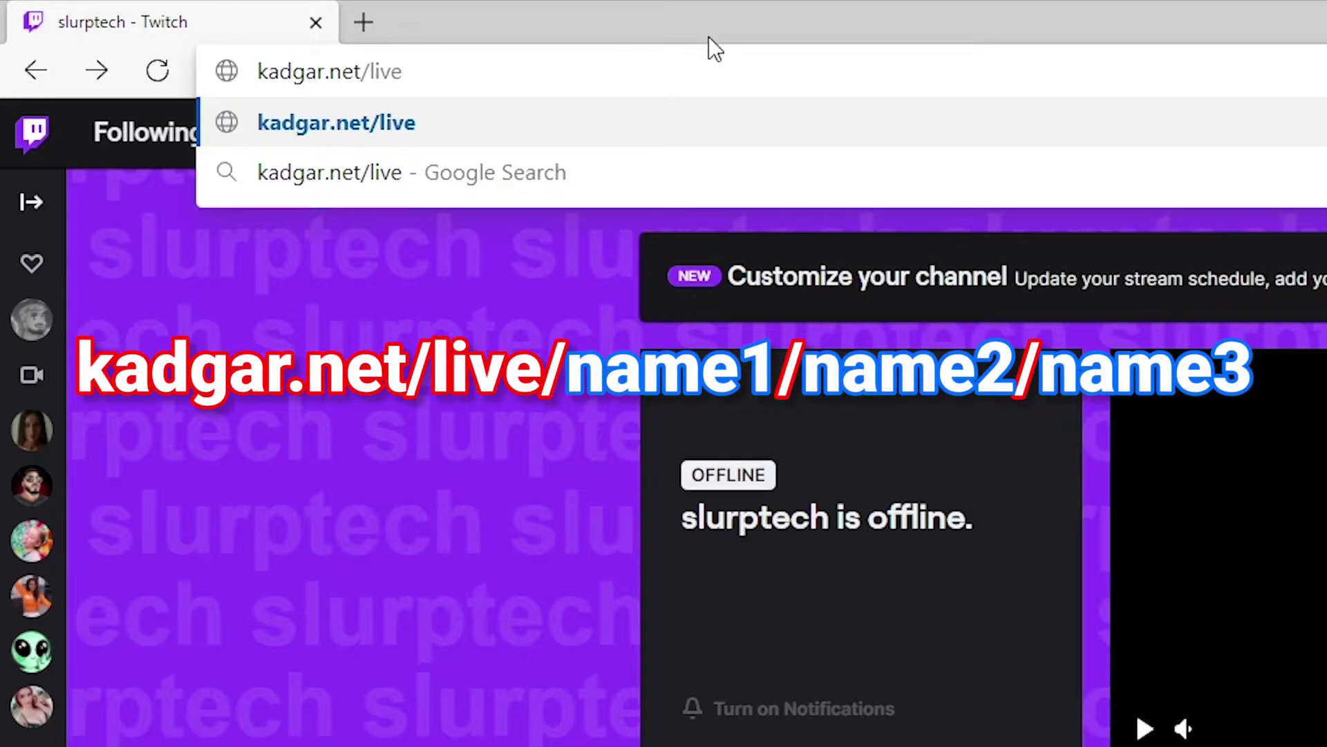
type("/slurptech/slurptechbot")
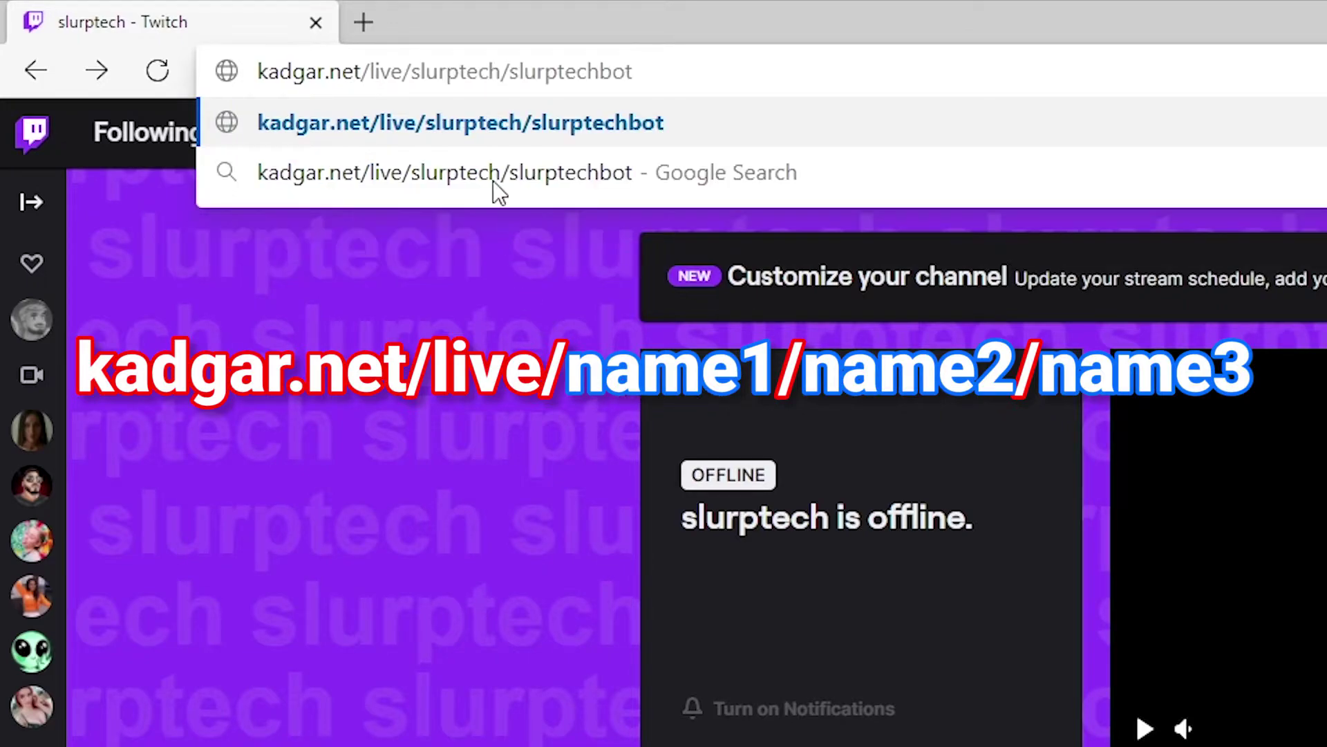
left_click_drag(412, 81, 685, 94)
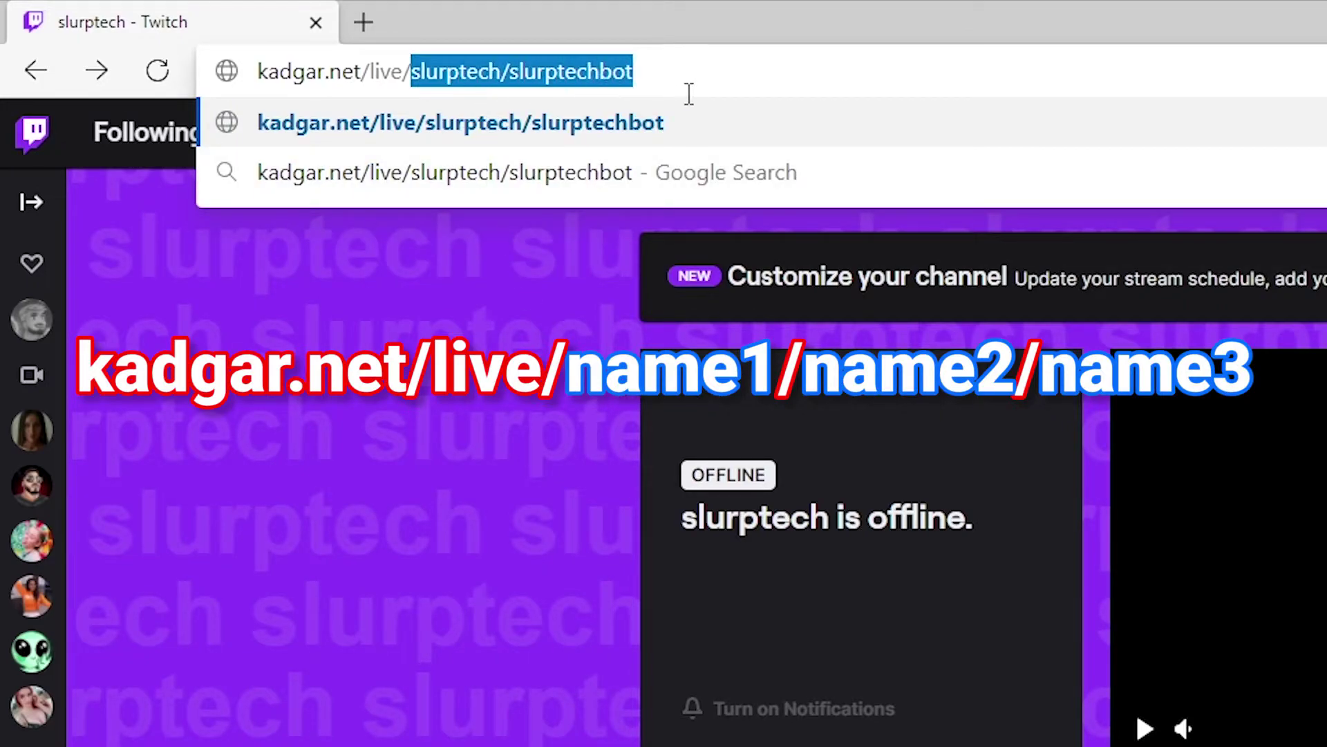
left_click(718, 75)
key("ctrl+a")
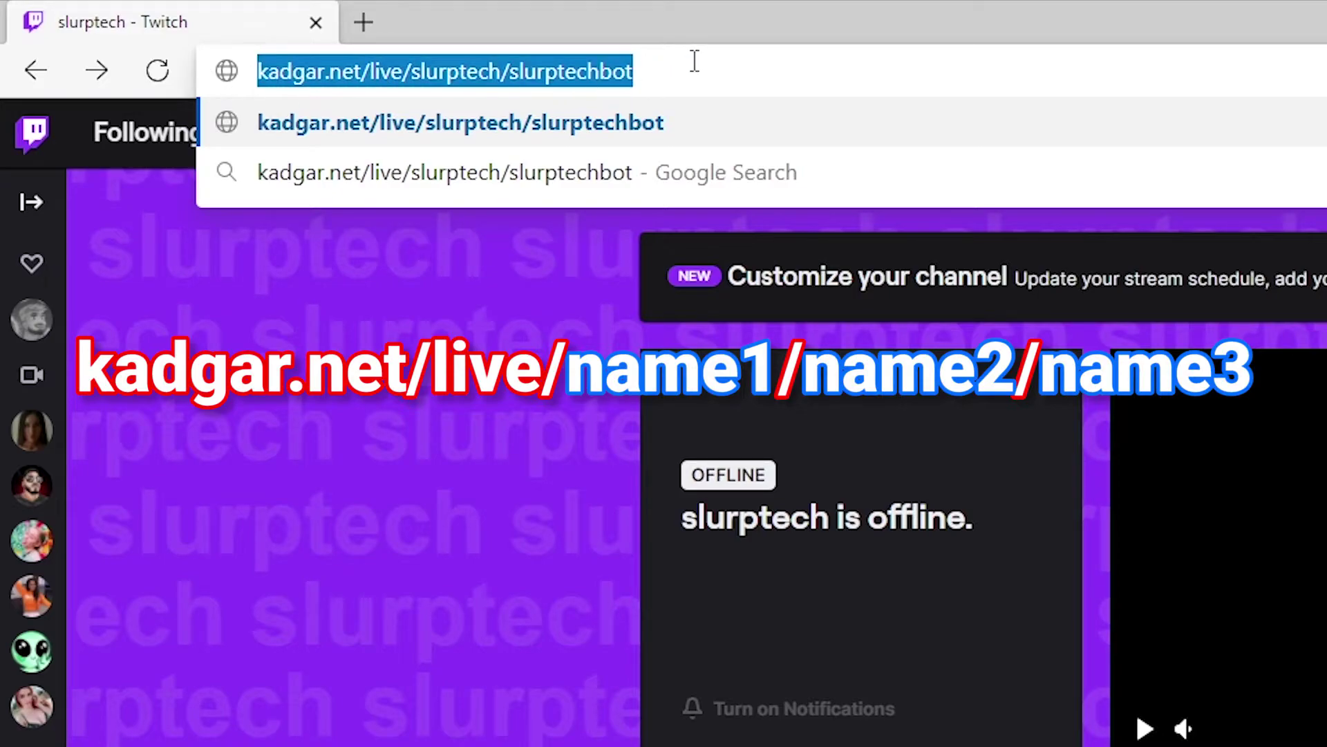
left_click(705, 59)
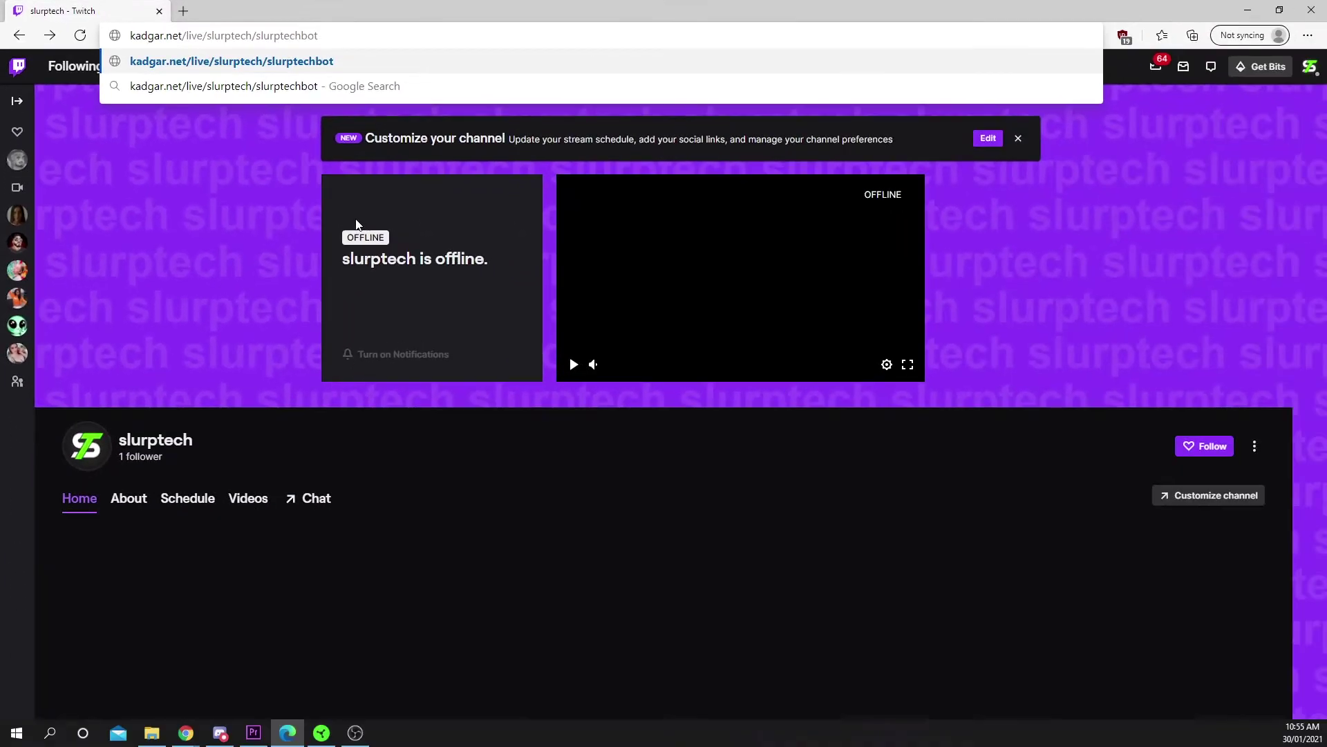
Step: Load kadgar.net/live/slurptech/slurptechbot to show both channels and their chats
key("Return")
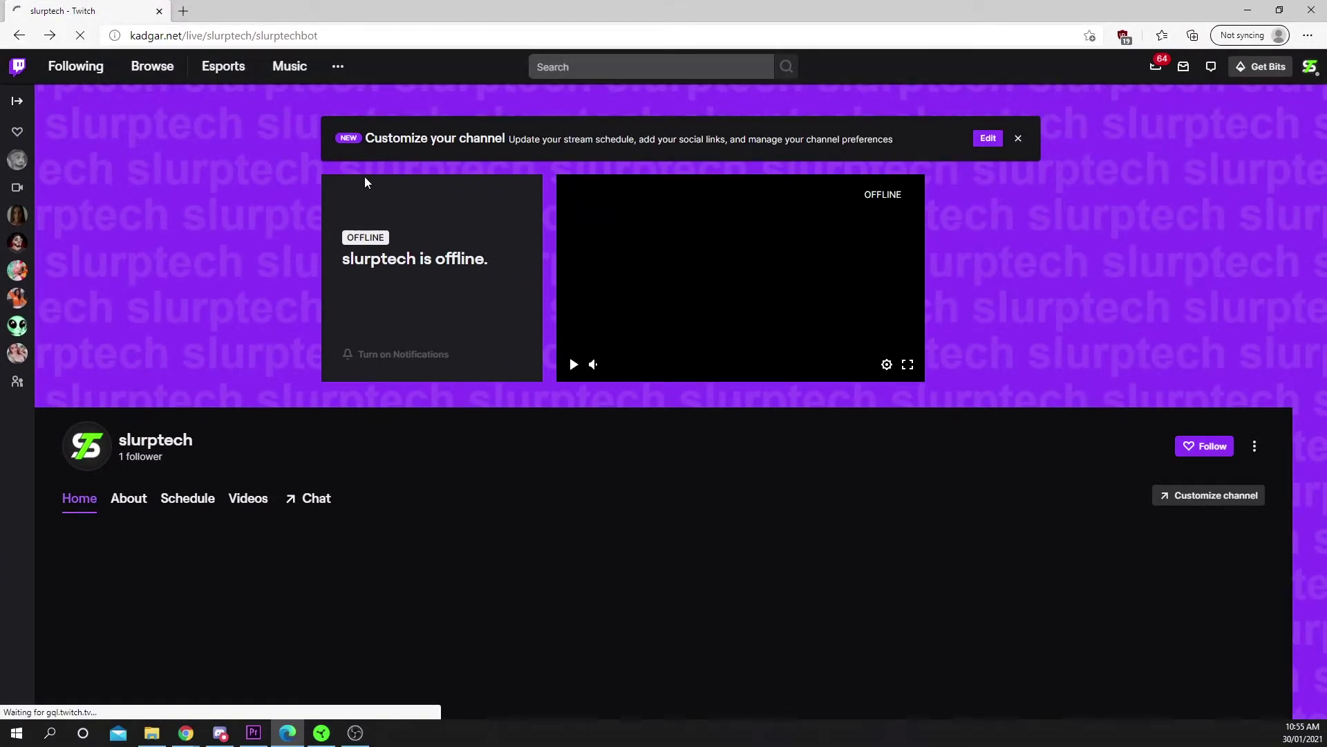